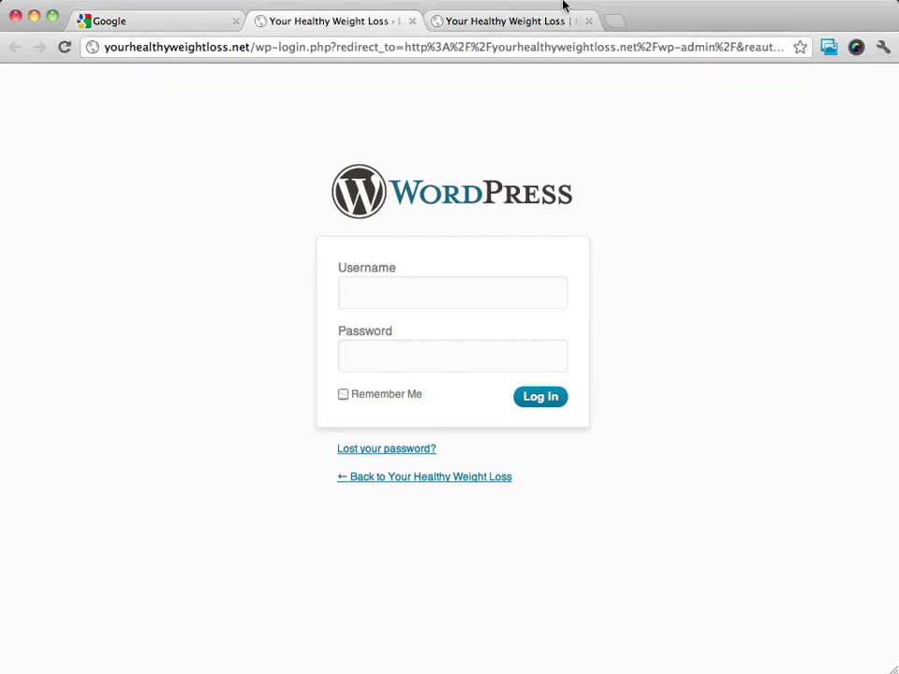
Step: Reload the live Your Healthy Weight Loss front page and scroll down to its Meta links
{"action": "left_click", "coordinate": [530, 22]}
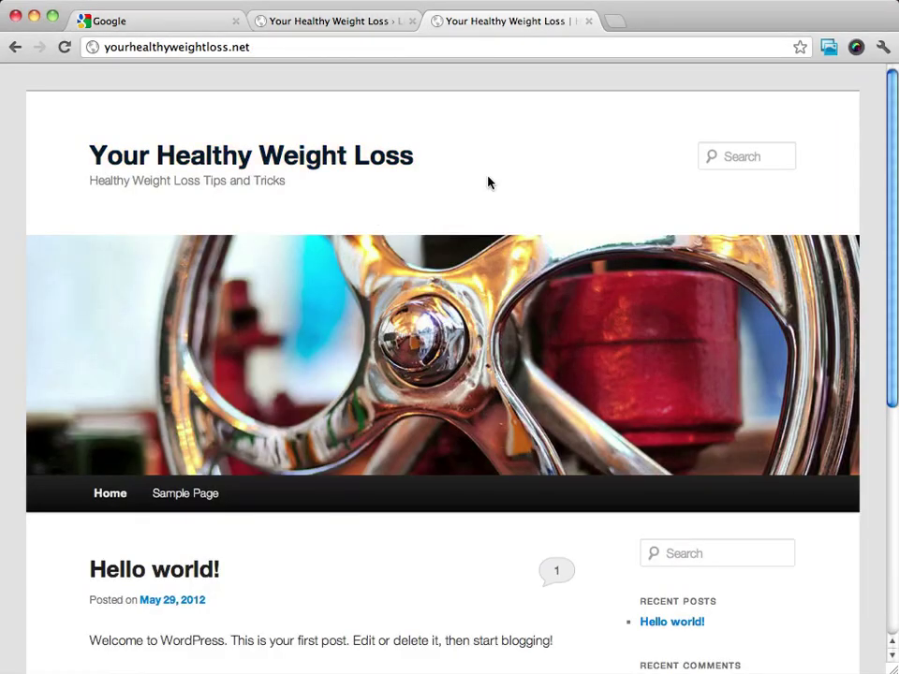
{"action": "left_click", "coordinate": [64, 47]}
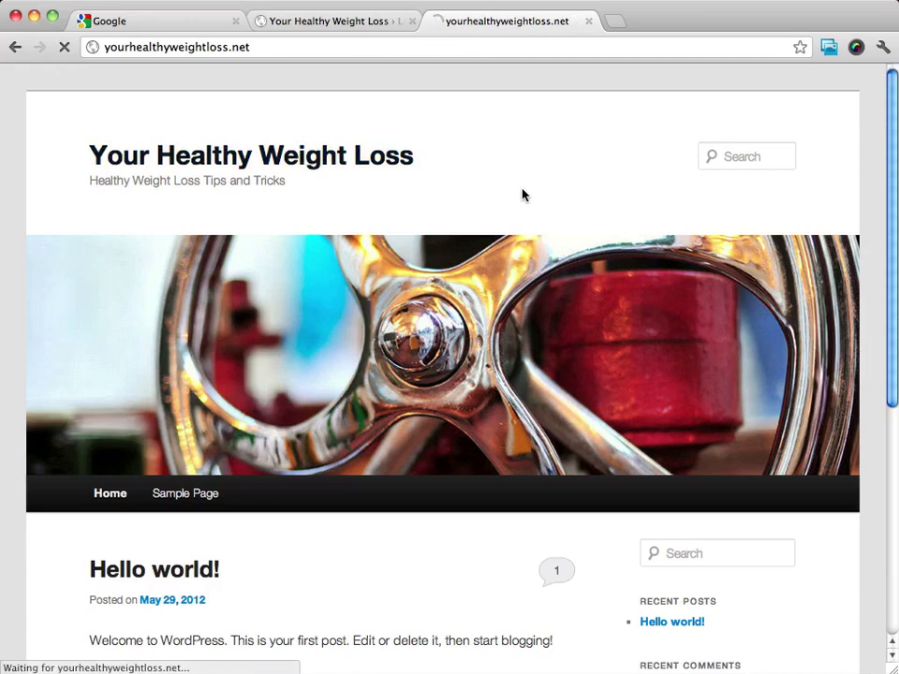
{"action": "scroll", "coordinate": [505, 174], "scroll_direction": "down", "scroll_amount": 5}
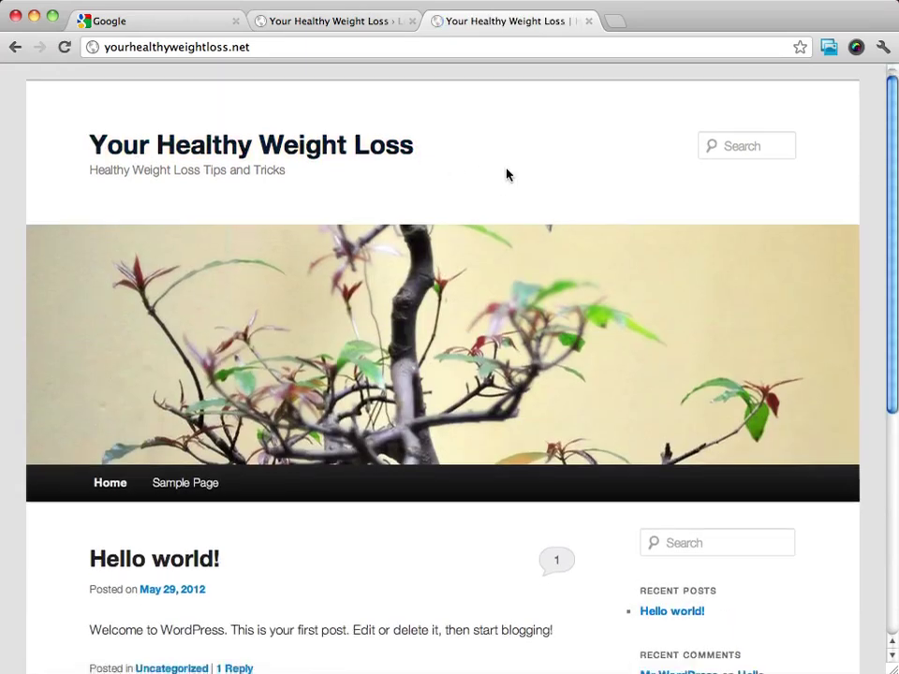
{"action": "scroll", "coordinate": [505, 209], "scroll_direction": "up", "scroll_amount": 5}
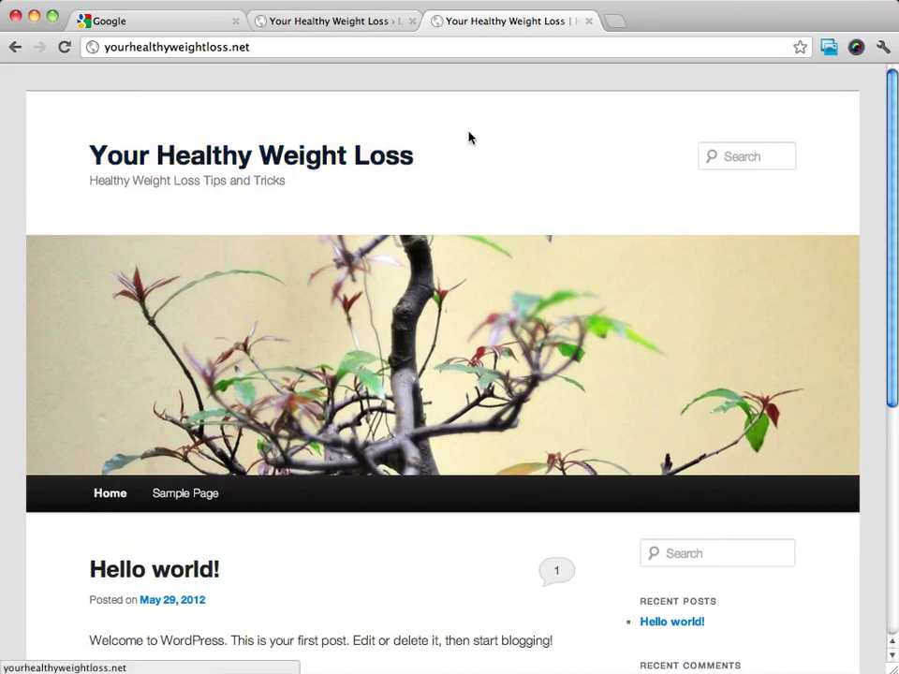
{"action": "scroll", "coordinate": [471, 138], "scroll_direction": "down", "scroll_amount": 5}
{"action": "scroll", "coordinate": [478, 178], "scroll_direction": "down", "scroll_amount": 4}
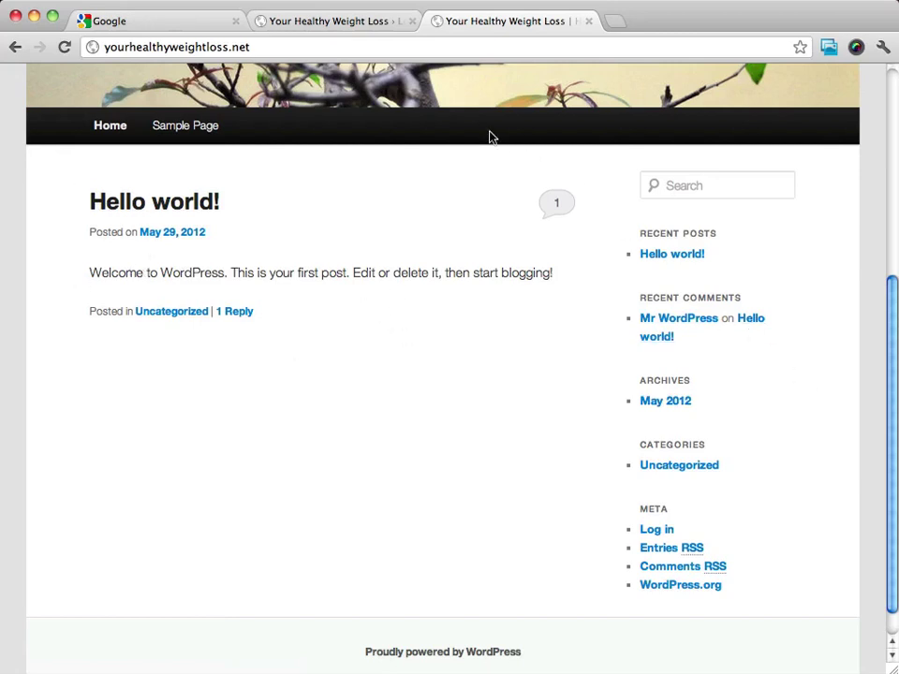
Step: Go to the site's login page and enter the administrator's username and password
{"action": "left_click", "coordinate": [656, 529]}
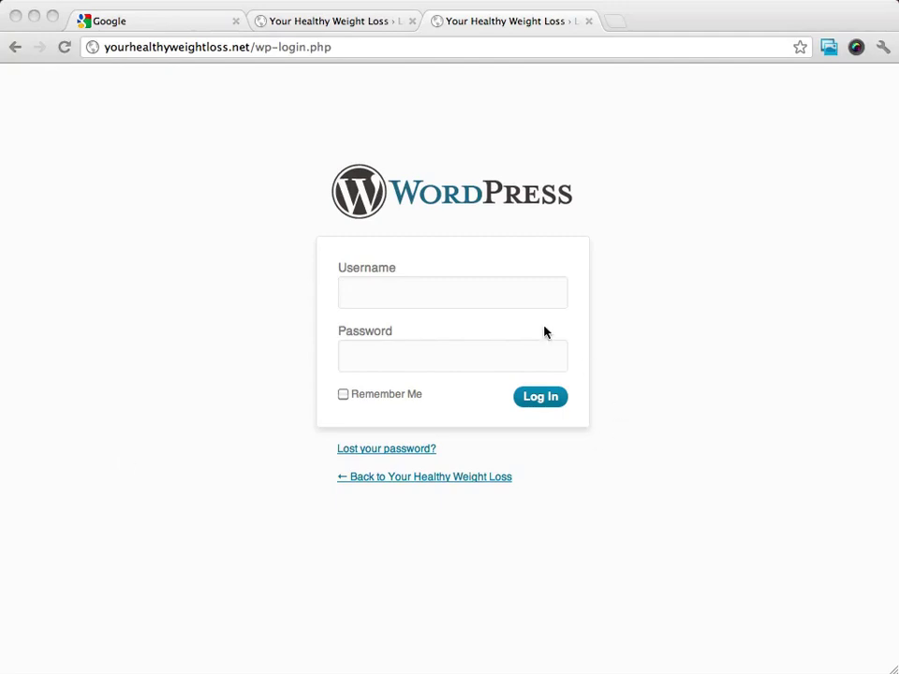
{"action": "left_click", "coordinate": [443, 298]}
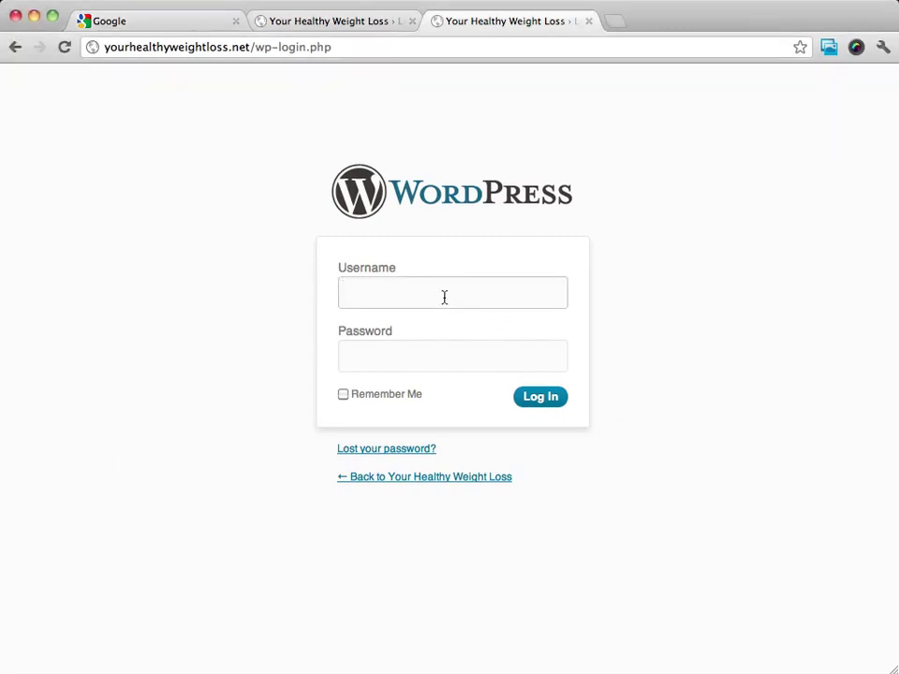
{"action": "type", "text": "judithmain"}
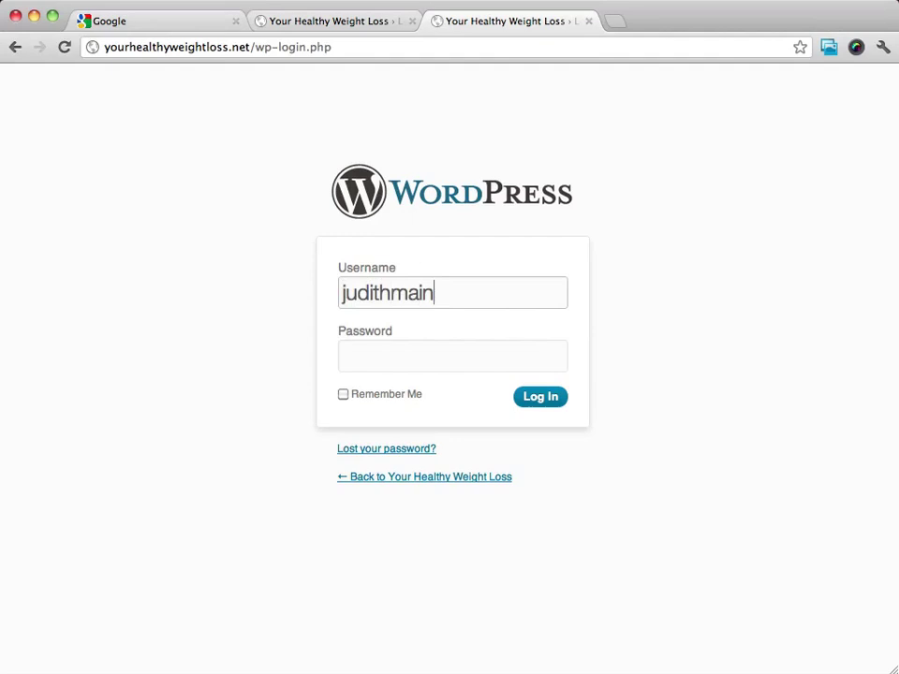
{"action": "left_click", "coordinate": [342, 356]}
{"action": "type", "text": "********"}
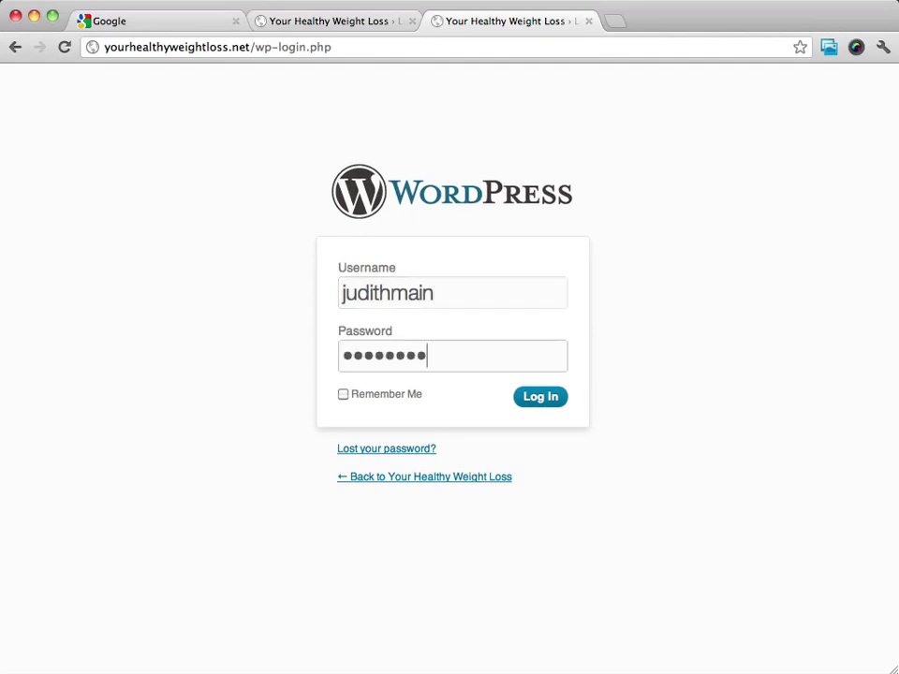
Step: Log in to the dashboard and dismiss the New Feature: Toolbar pointer
{"action": "left_click", "coordinate": [537, 398]}
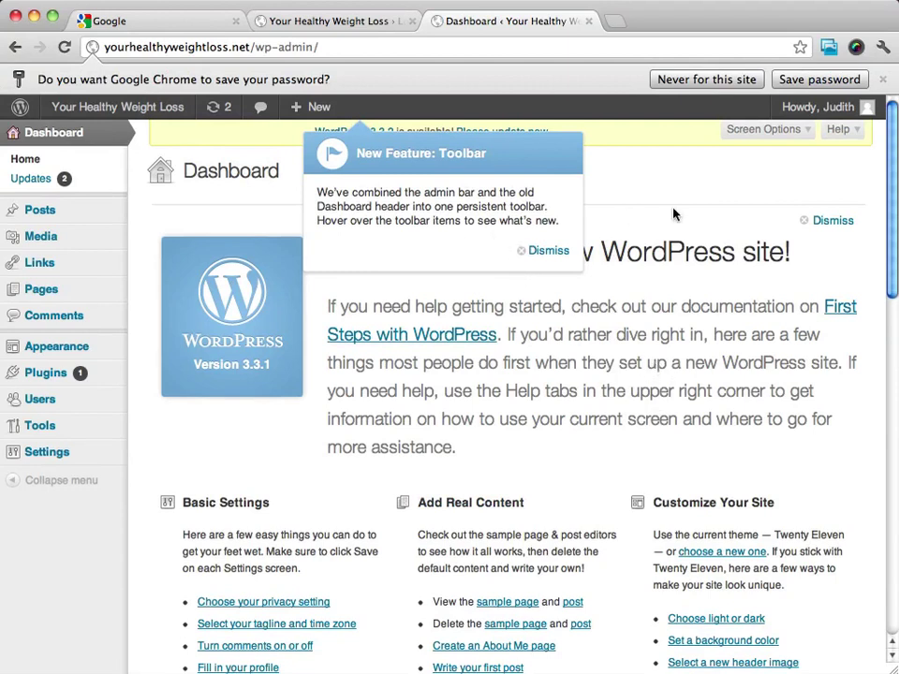
{"action": "left_click", "coordinate": [554, 251]}
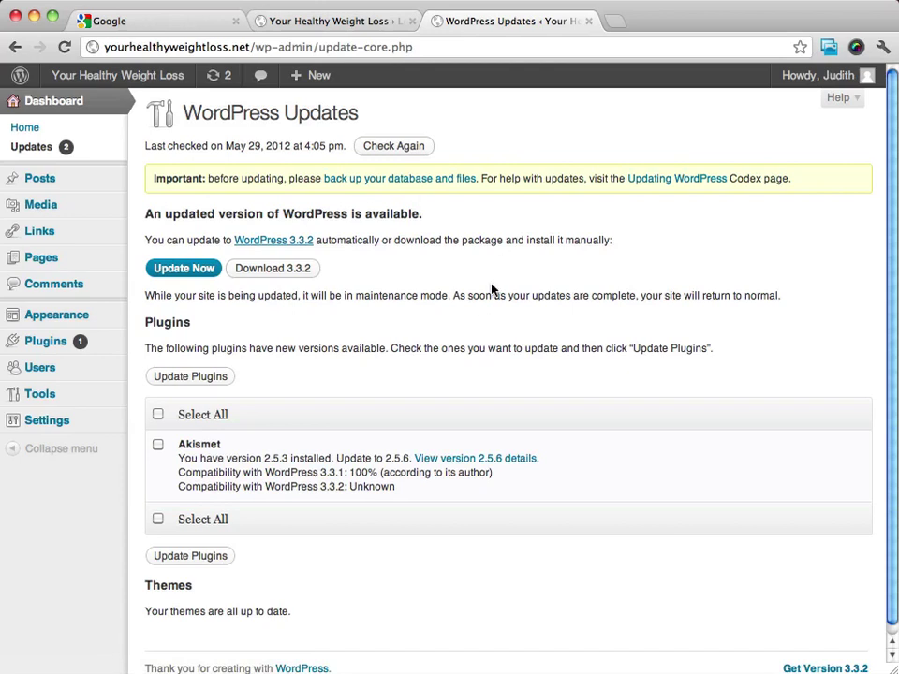
Step: Update WordPress from 3.3.1 to 3.3.2 and read through the Welcome to WordPress 3.3.2 page
{"action": "left_click", "coordinate": [176, 271]}
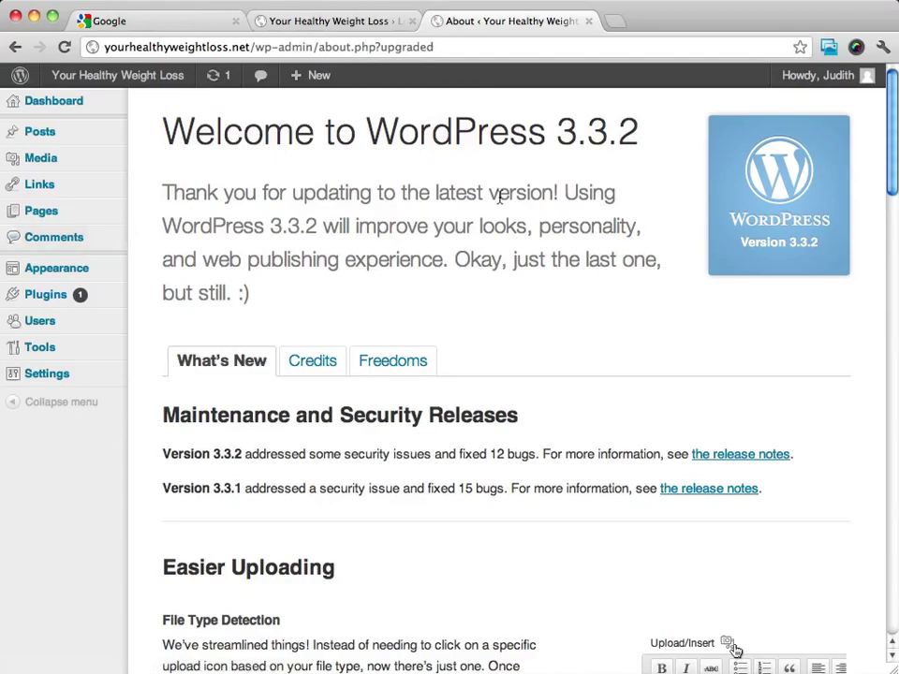
{"action": "scroll", "coordinate": [480, 234], "scroll_direction": "down", "scroll_amount": 10}
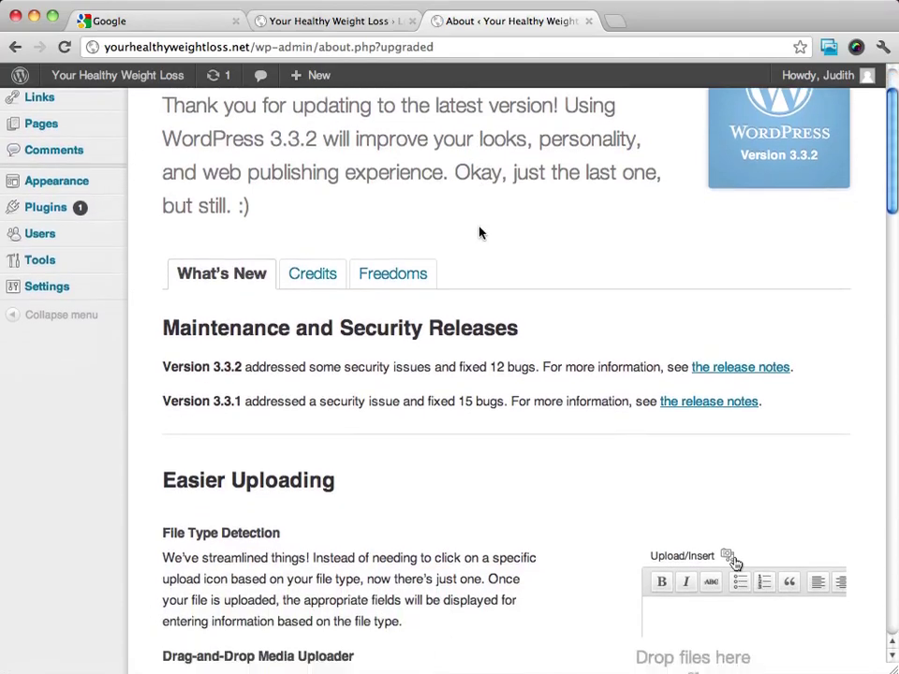
{"action": "scroll", "coordinate": [479, 232], "scroll_direction": "down", "scroll_amount": 15}
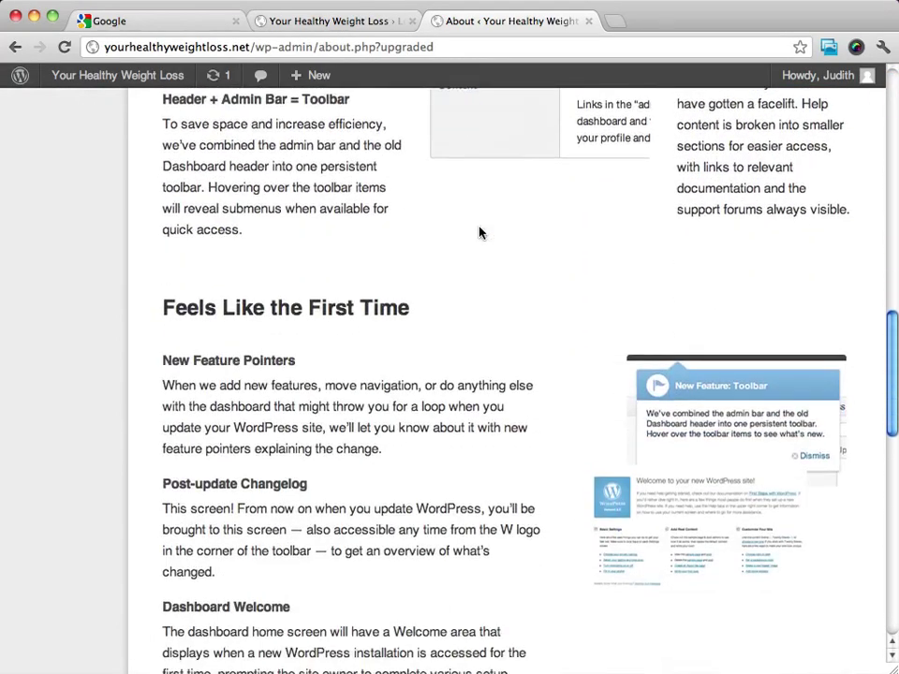
{"action": "scroll", "coordinate": [479, 229], "scroll_direction": "up", "scroll_amount": 2}
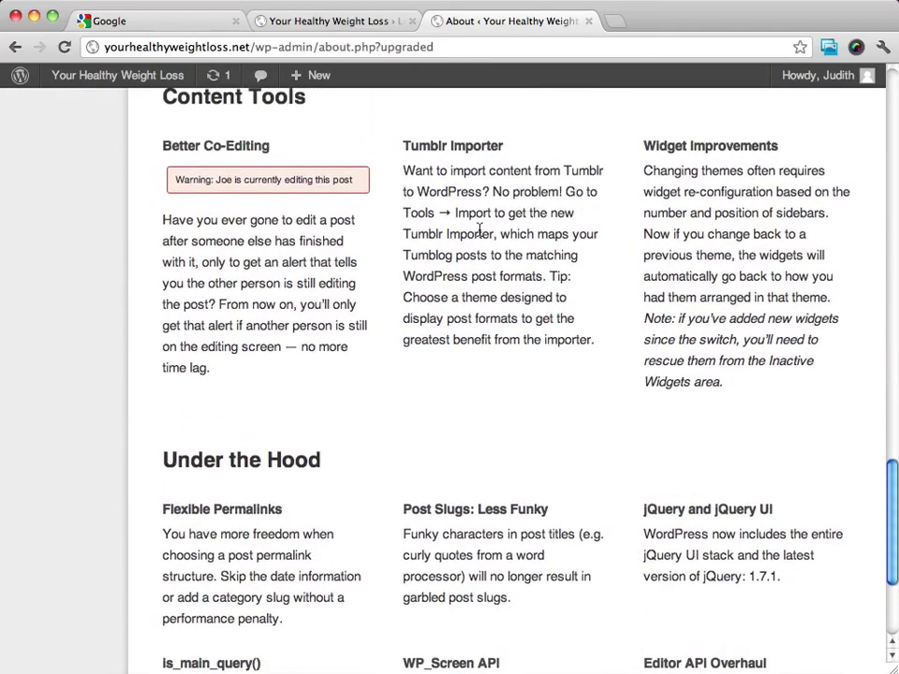
{"action": "scroll", "coordinate": [479, 229], "scroll_direction": "down", "scroll_amount": 4}
{"action": "scroll", "coordinate": [477, 233], "scroll_direction": "up", "scroll_amount": 20}
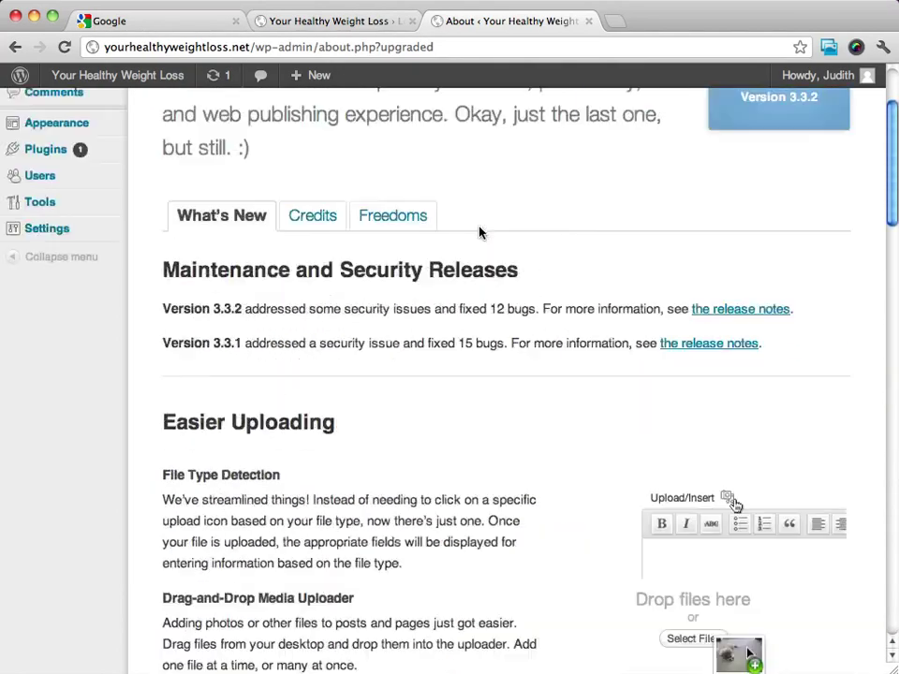
{"action": "scroll", "coordinate": [480, 232], "scroll_direction": "up", "scroll_amount": 3}
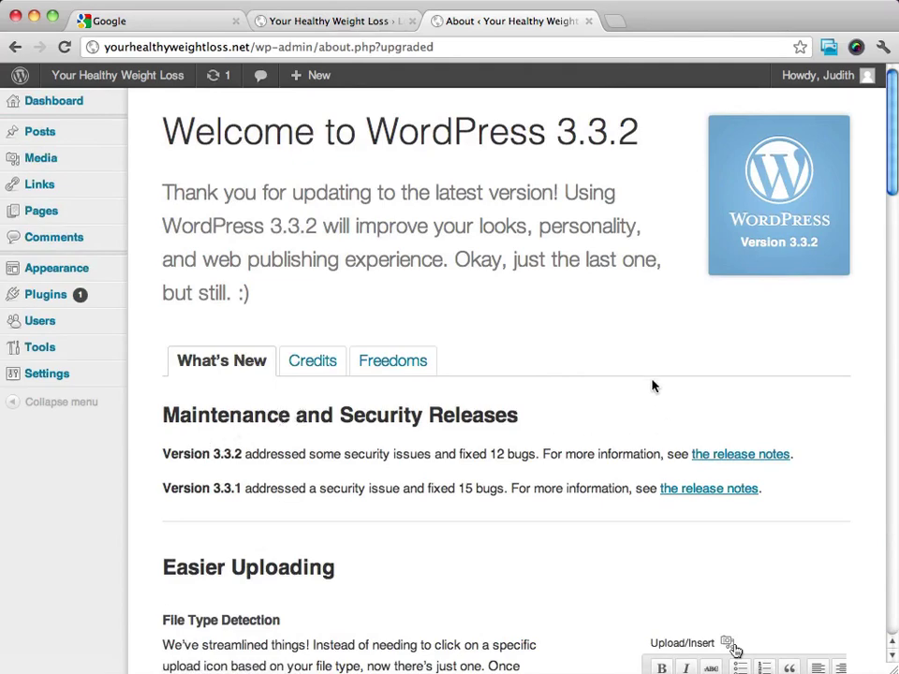
{"action": "scroll", "coordinate": [526, 473], "scroll_direction": "down", "scroll_amount": 5}
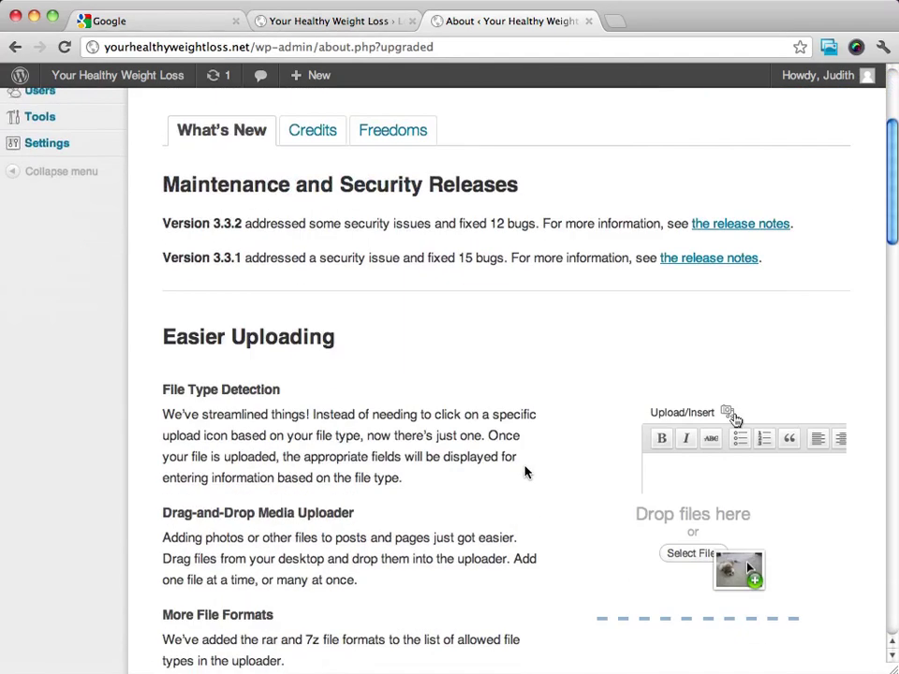
{"action": "scroll", "coordinate": [525, 473], "scroll_direction": "up", "scroll_amount": 5}
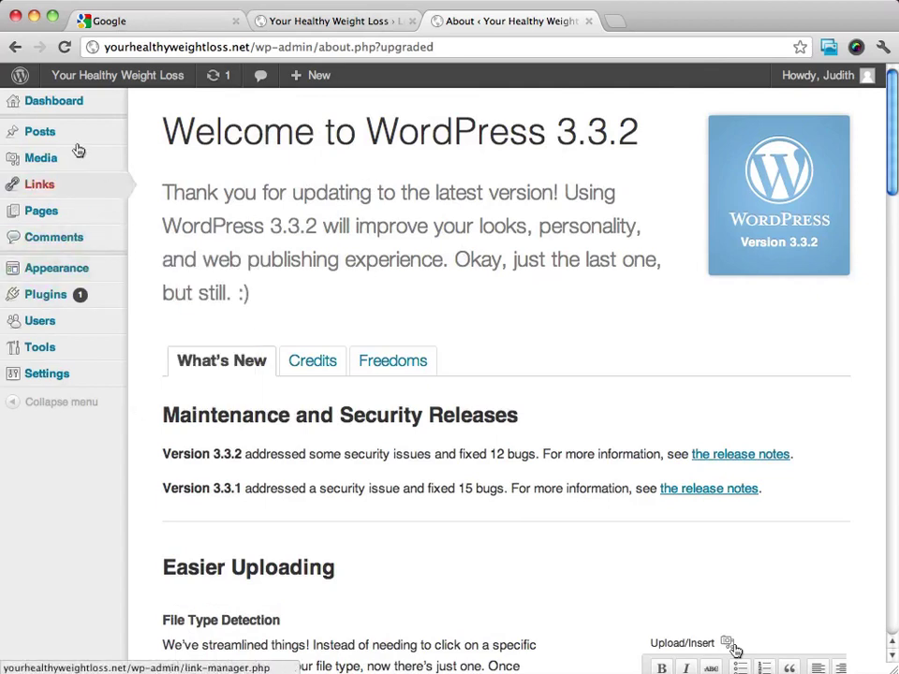
{"action": "mouse_move", "coordinate": [37, 382]}
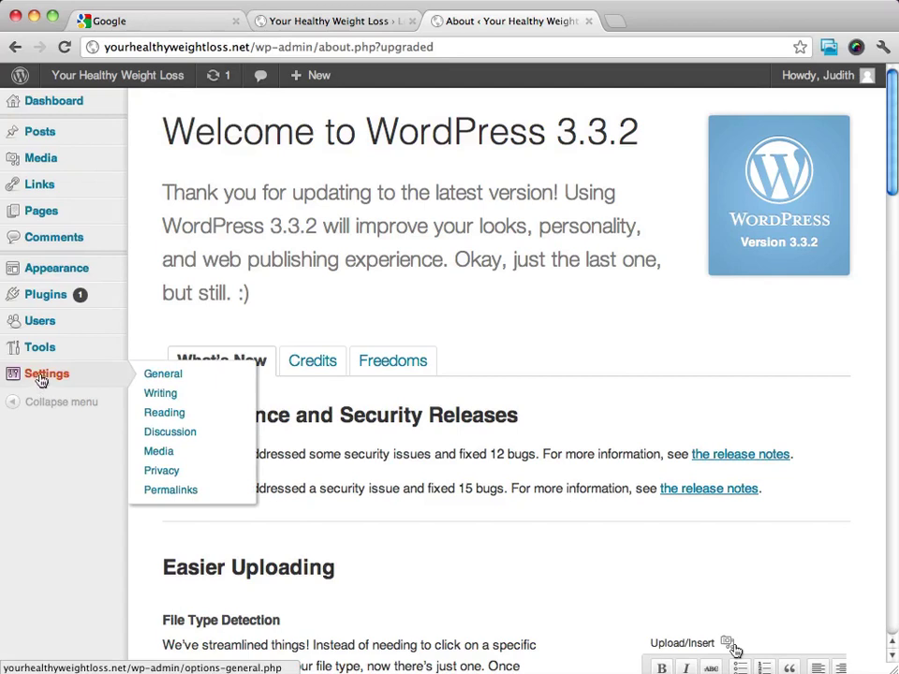
{"action": "left_click", "coordinate": [163, 377]}
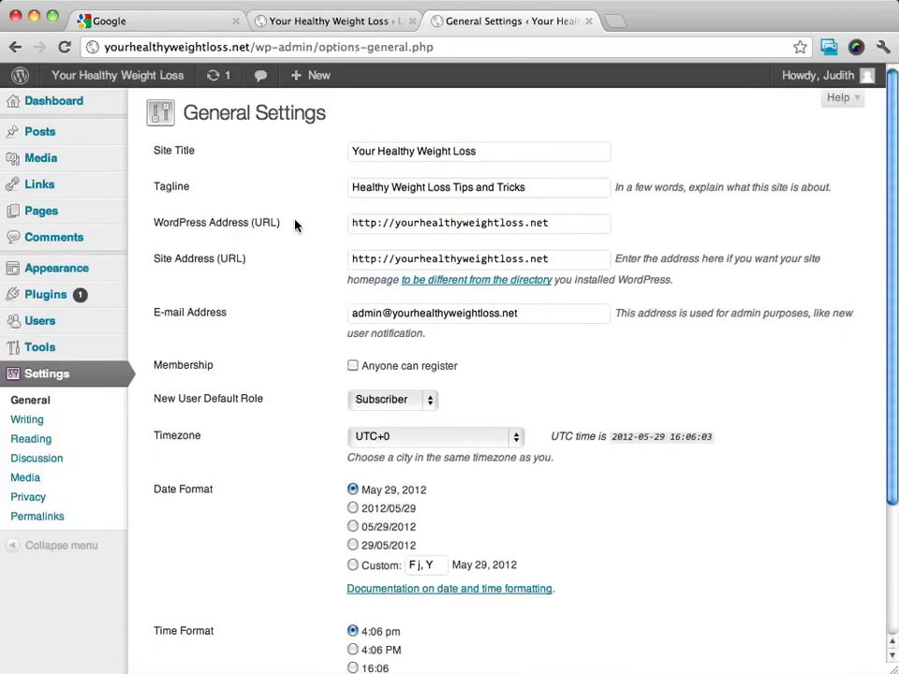
{"action": "mouse_move", "coordinate": [305, 105]}
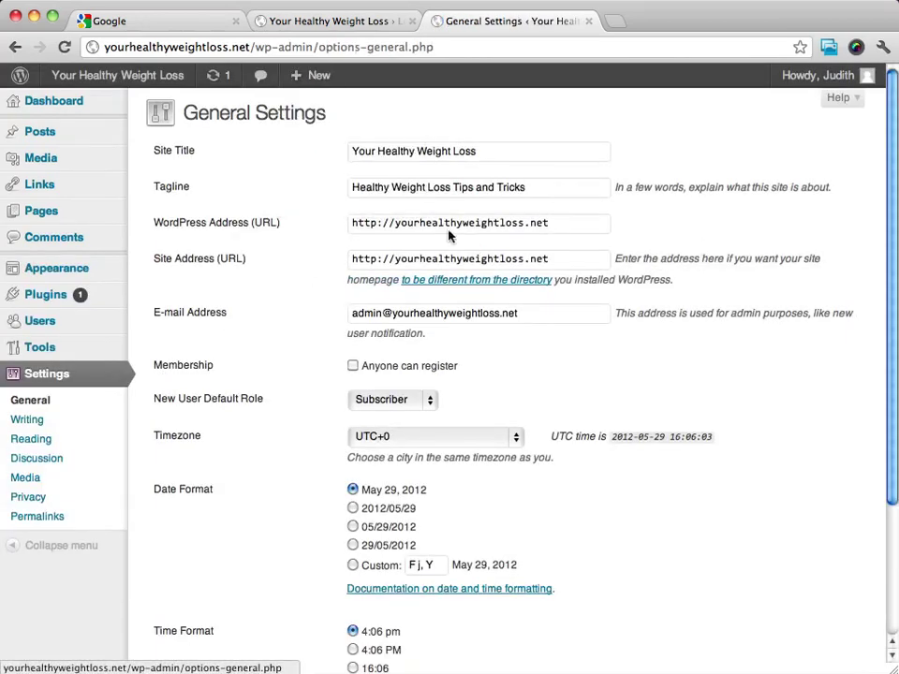
{"action": "scroll", "coordinate": [277, 132], "scroll_direction": "down", "scroll_amount": 1}
{"action": "scroll", "coordinate": [277, 132], "scroll_direction": "up", "scroll_amount": 1}
{"action": "scroll", "coordinate": [680, 392], "scroll_direction": "down", "scroll_amount": 2}
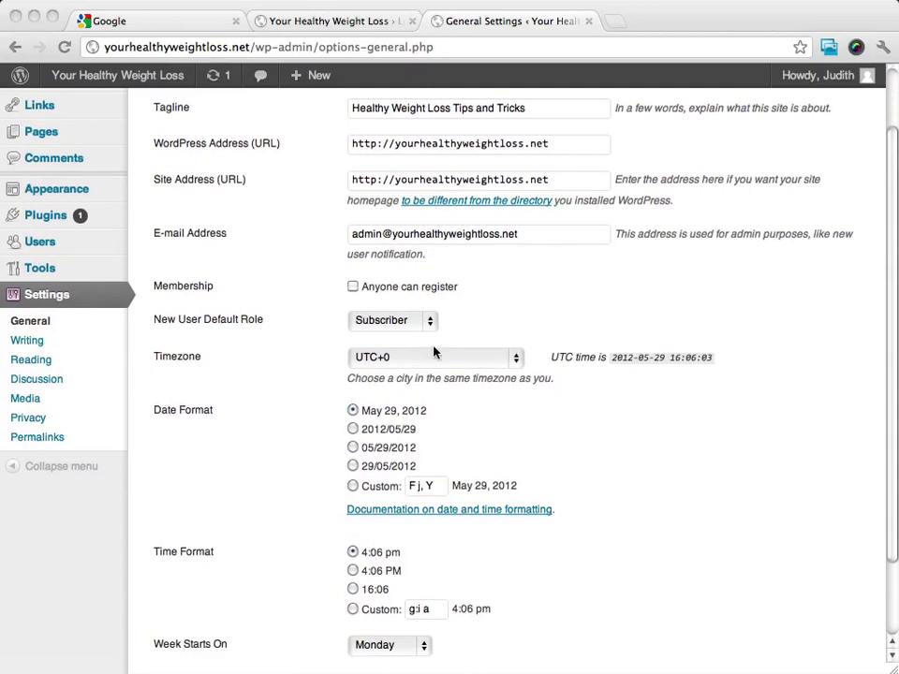
{"action": "left_click", "coordinate": [500, 240]}
{"action": "triple_click", "coordinate": [499, 241]}
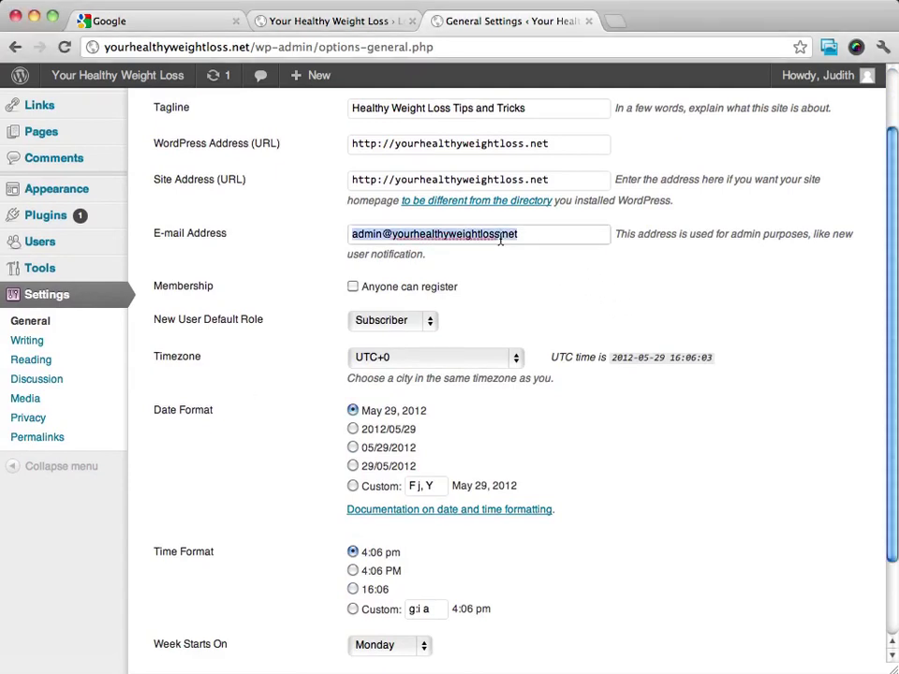
{"action": "key", "text": "super+v"}
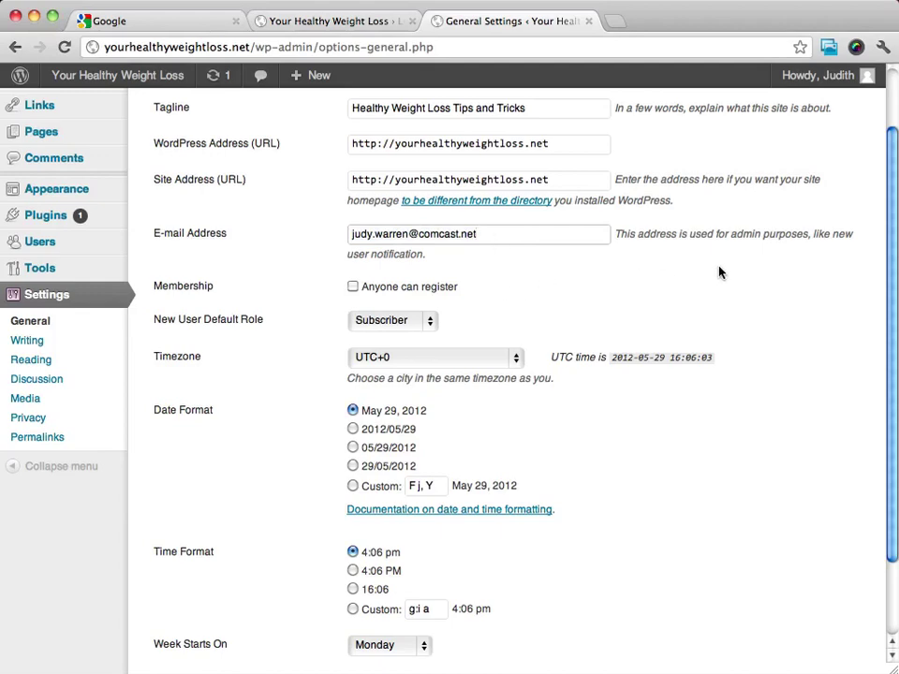
{"action": "scroll", "coordinate": [719, 271], "scroll_direction": "down", "scroll_amount": 1}
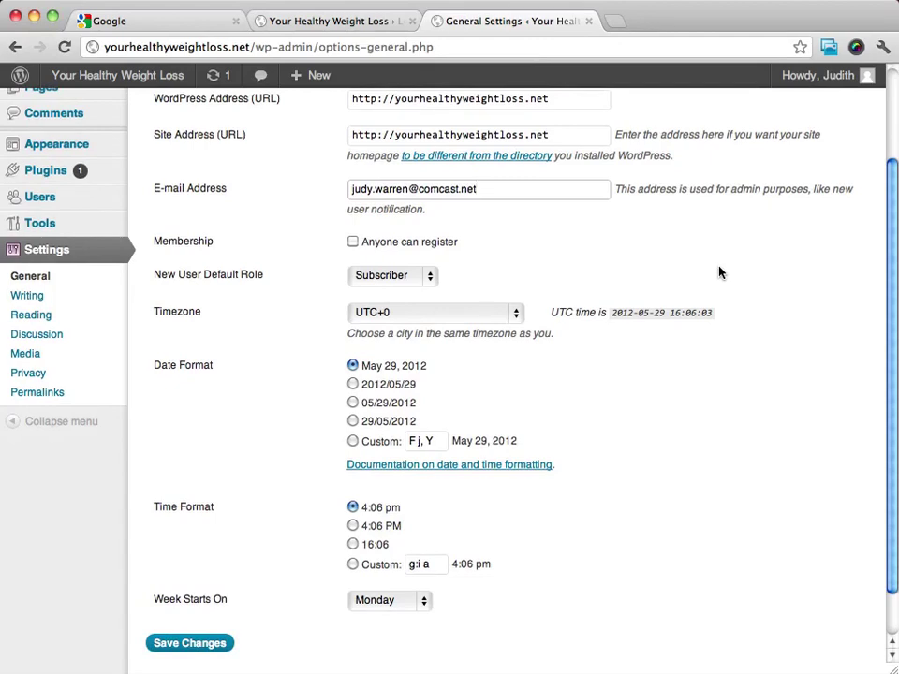
{"action": "scroll", "coordinate": [711, 281], "scroll_direction": "down", "scroll_amount": 1}
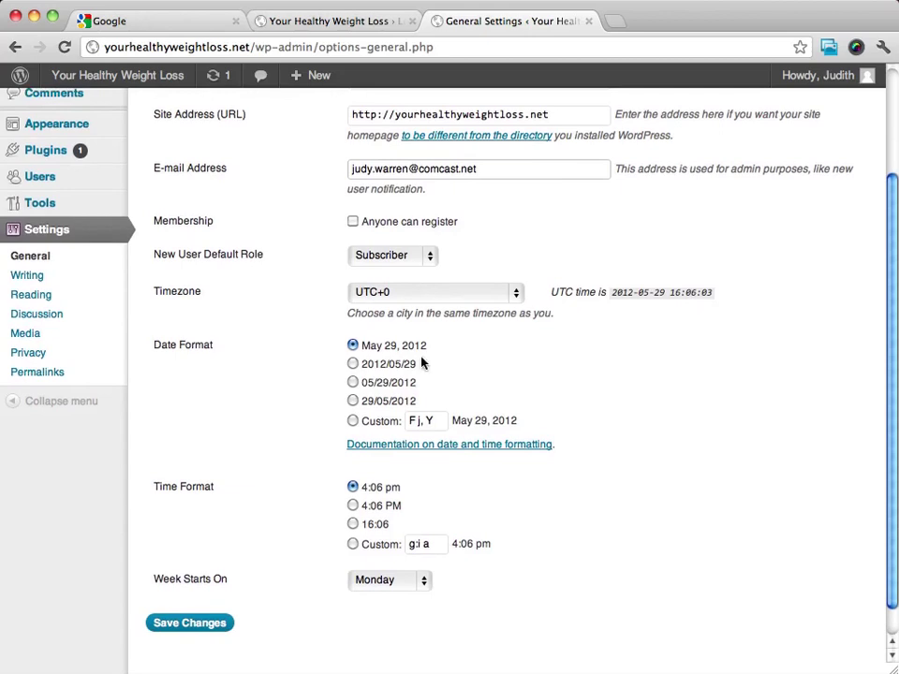
{"action": "left_click", "coordinate": [455, 295]}
{"action": "left_click", "coordinate": [455, 296]}
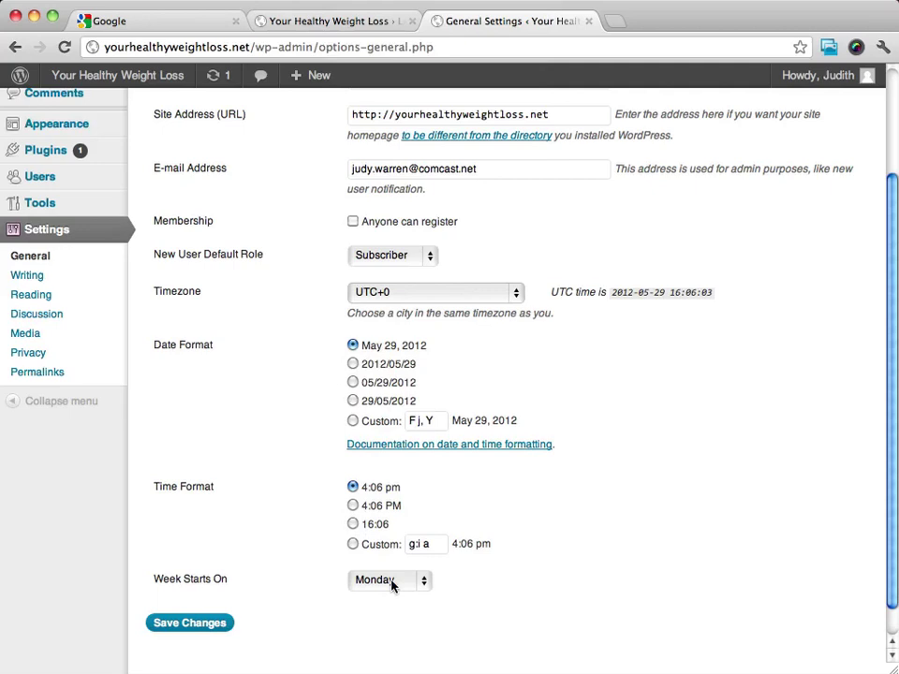
{"action": "left_click", "coordinate": [424, 581]}
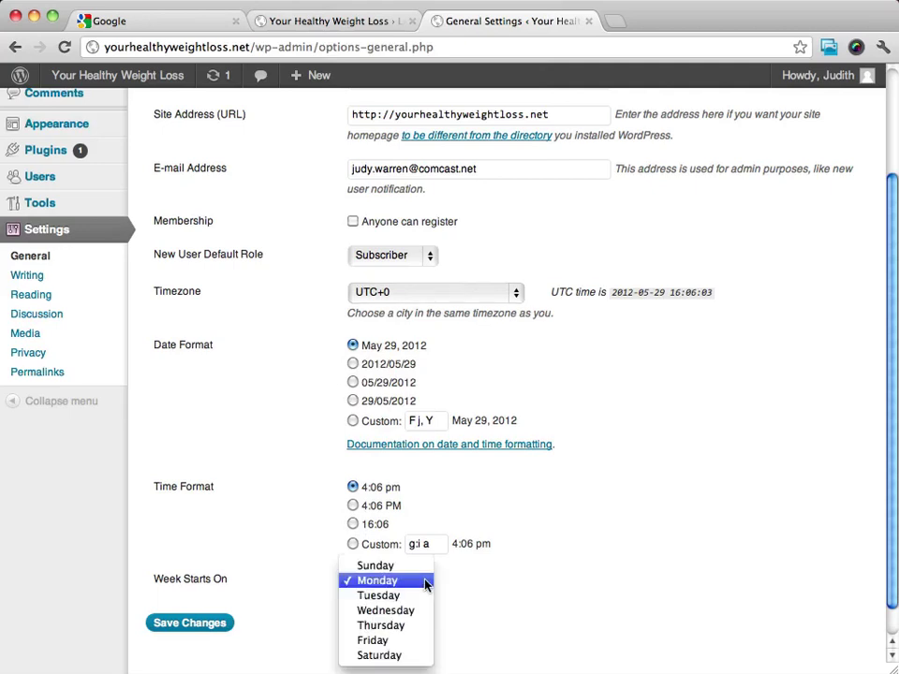
{"action": "left_click", "coordinate": [426, 581]}
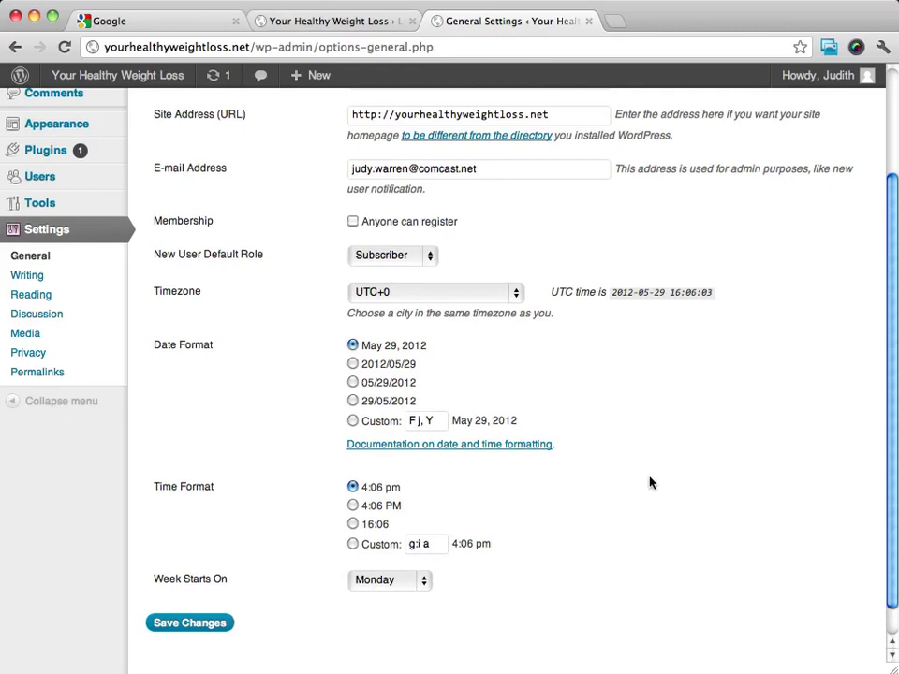
{"action": "scroll", "coordinate": [651, 482], "scroll_direction": "down", "scroll_amount": 2}
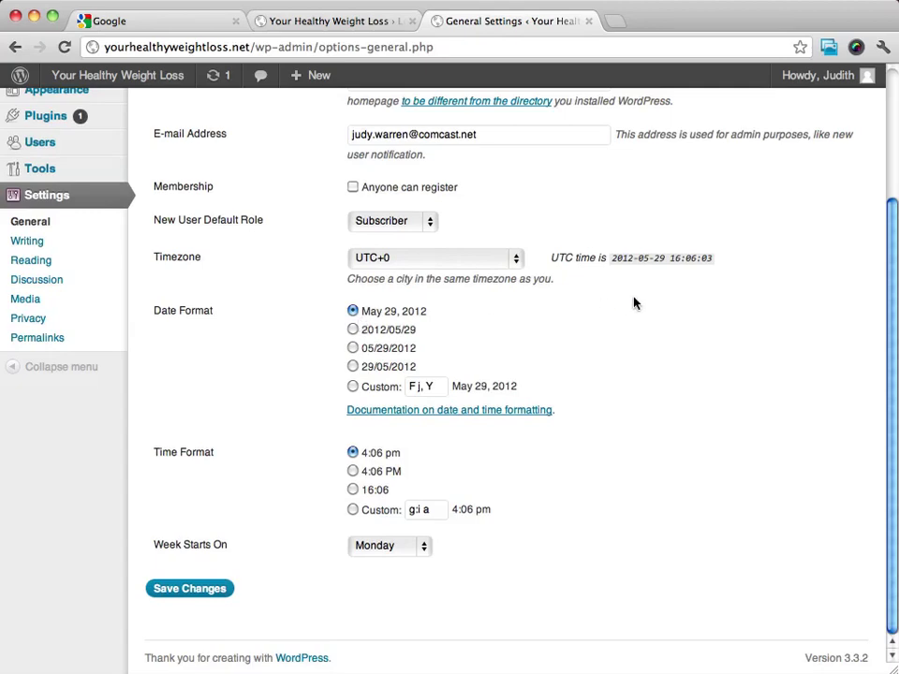
{"action": "scroll", "coordinate": [287, 473], "scroll_direction": "up", "scroll_amount": 5}
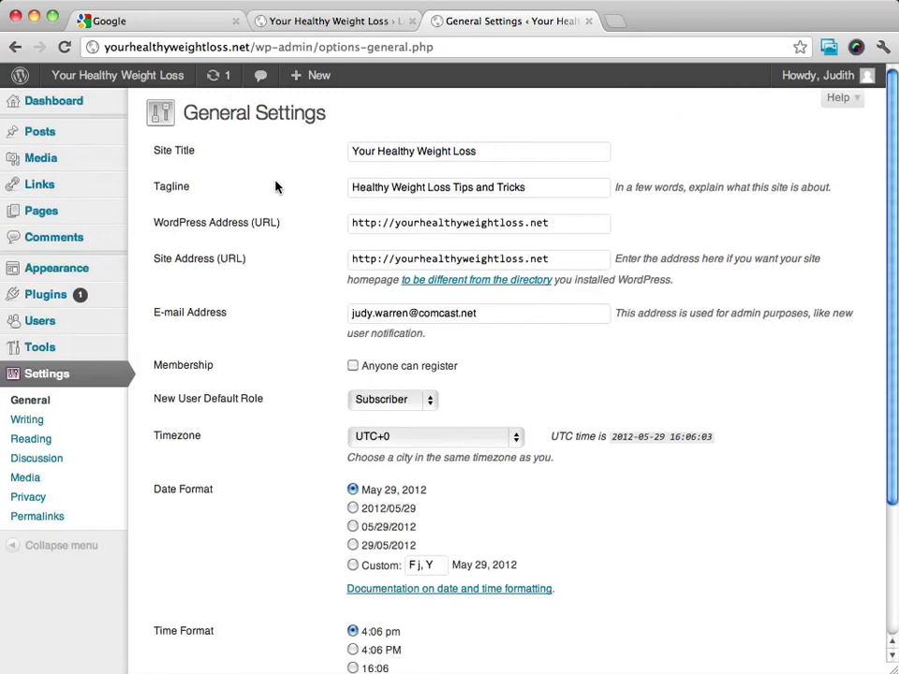
{"action": "scroll", "coordinate": [270, 441], "scroll_direction": "down", "scroll_amount": 5}
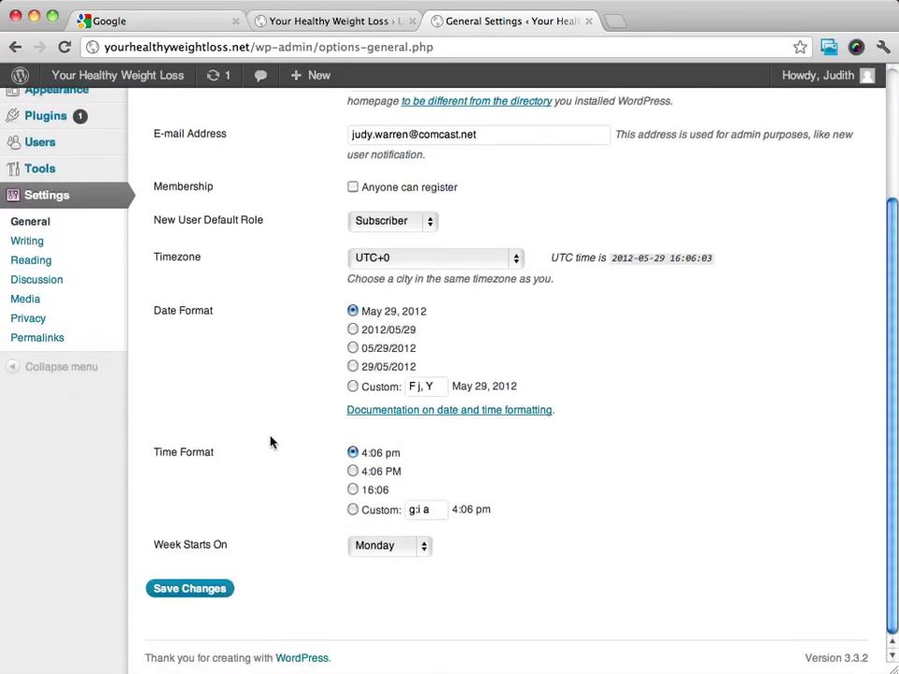
Step: Save the General Settings, then switch 'Anyone can register' on and back off
{"action": "left_click", "coordinate": [180, 594]}
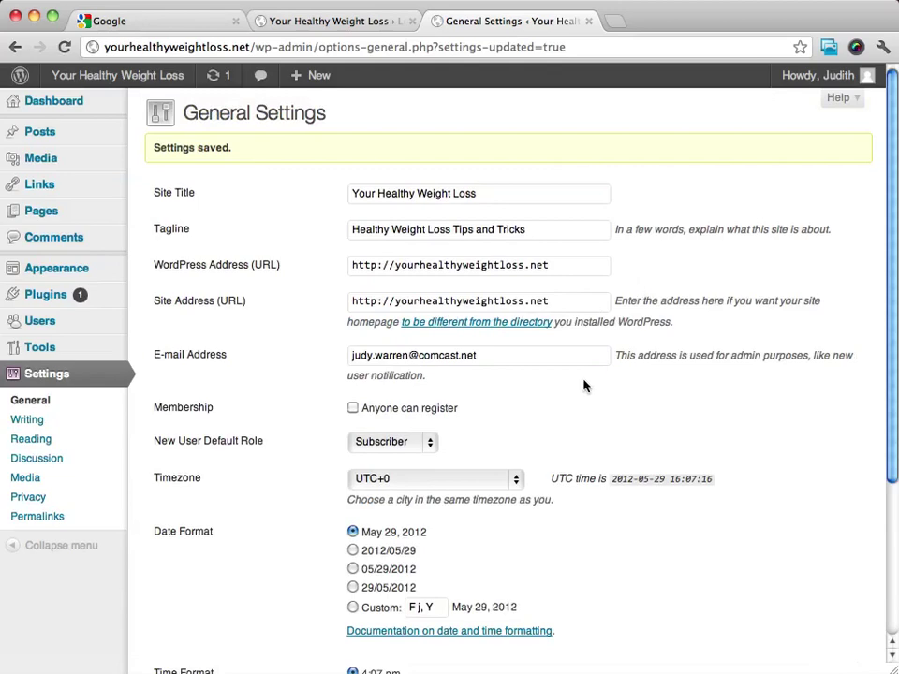
{"action": "scroll", "coordinate": [584, 386], "scroll_direction": "down", "scroll_amount": 2}
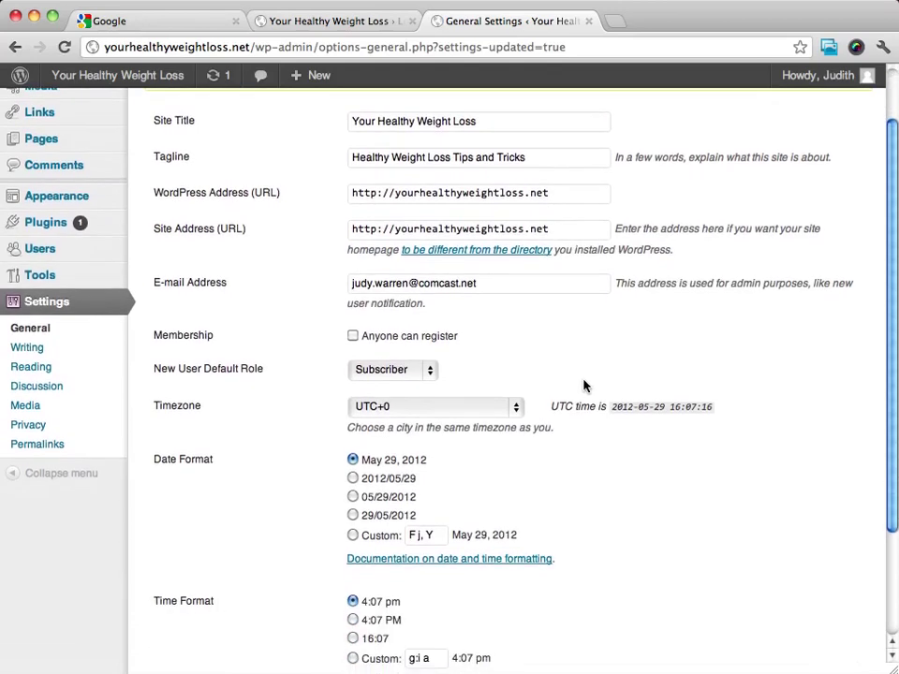
{"action": "left_click", "coordinate": [352, 339]}
{"action": "left_click", "coordinate": [353, 335]}
Step: Review the General Settings with registration off and save again to get 'Settings saved.'
{"action": "scroll", "coordinate": [285, 234], "scroll_direction": "down", "scroll_amount": 3}
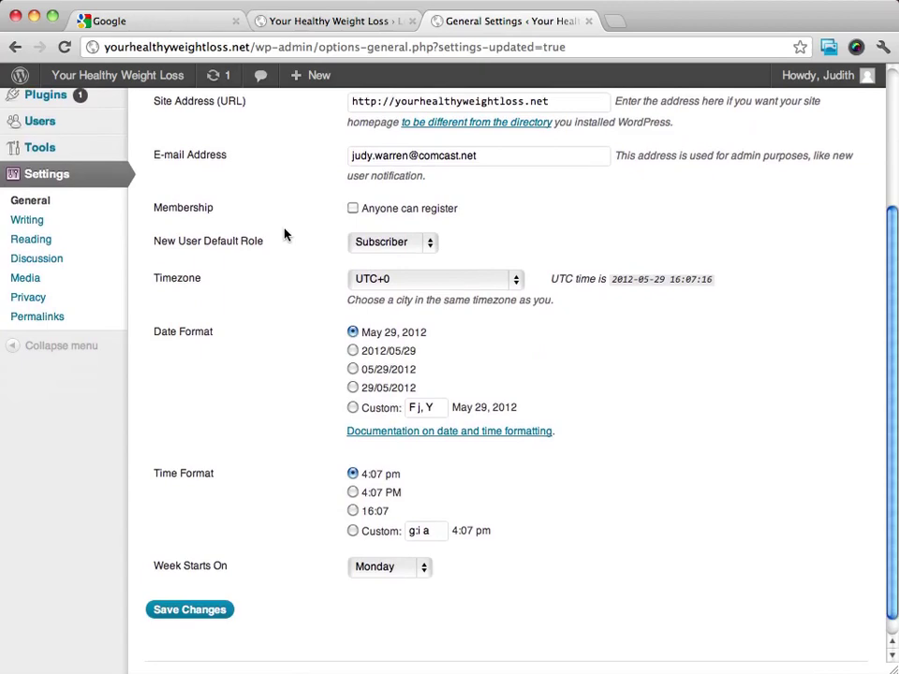
{"action": "scroll", "coordinate": [286, 234], "scroll_direction": "down", "scroll_amount": 1}
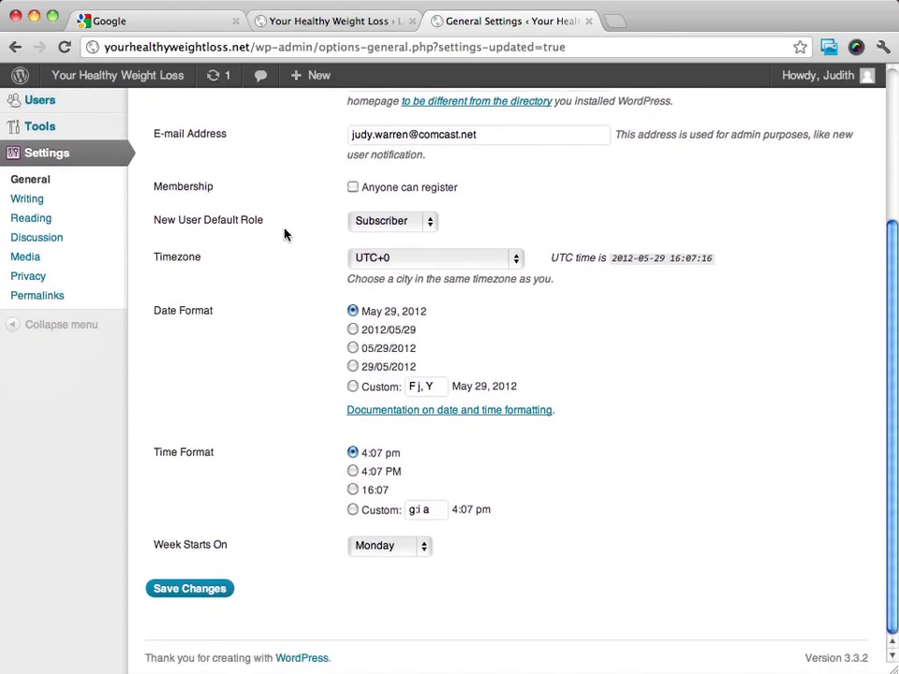
{"action": "scroll", "coordinate": [291, 345], "scroll_direction": "up", "scroll_amount": 2}
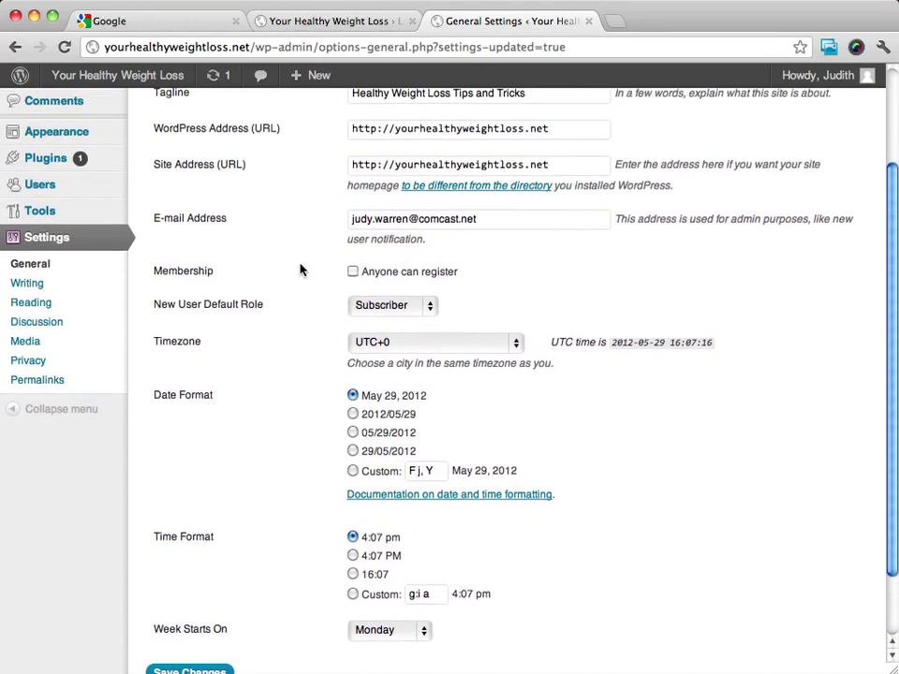
{"action": "scroll", "coordinate": [303, 234], "scroll_direction": "up", "scroll_amount": 3}
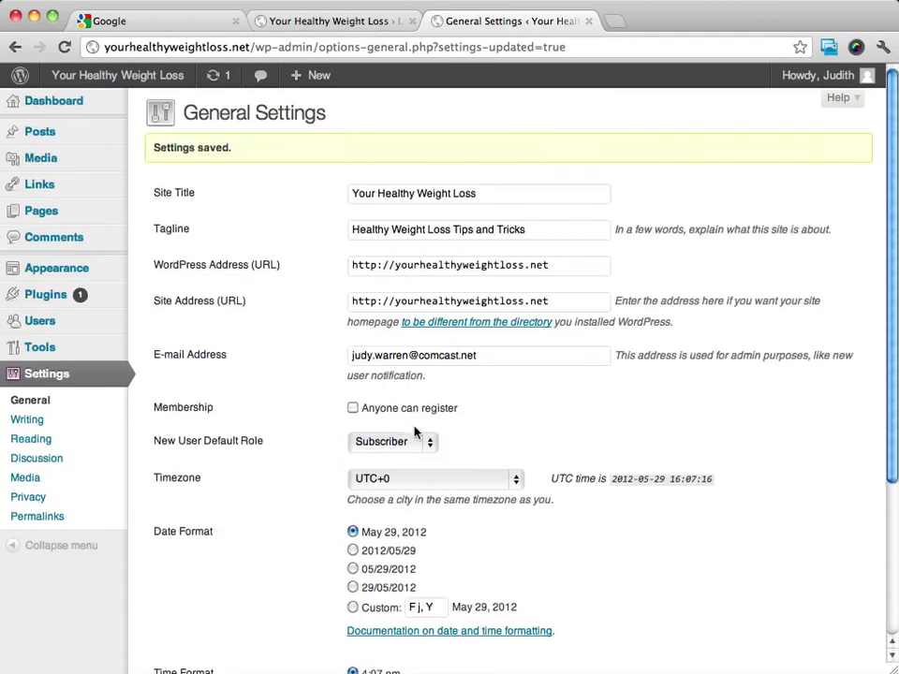
{"action": "scroll", "coordinate": [305, 284], "scroll_direction": "down", "scroll_amount": 5}
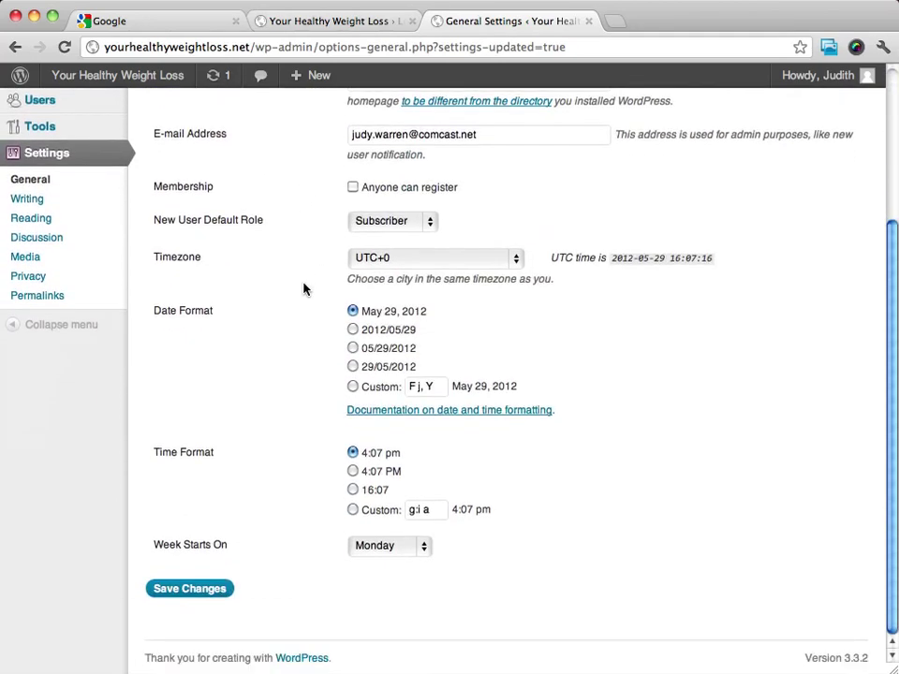
{"action": "left_click", "coordinate": [199, 592]}
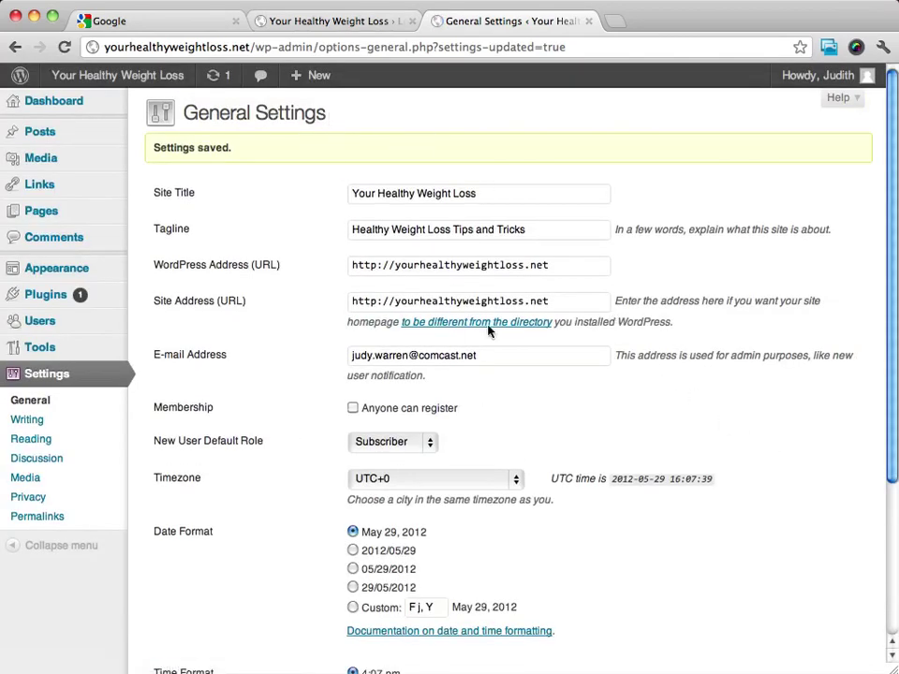
{"action": "scroll", "coordinate": [567, 209], "scroll_direction": "down", "scroll_amount": 3}
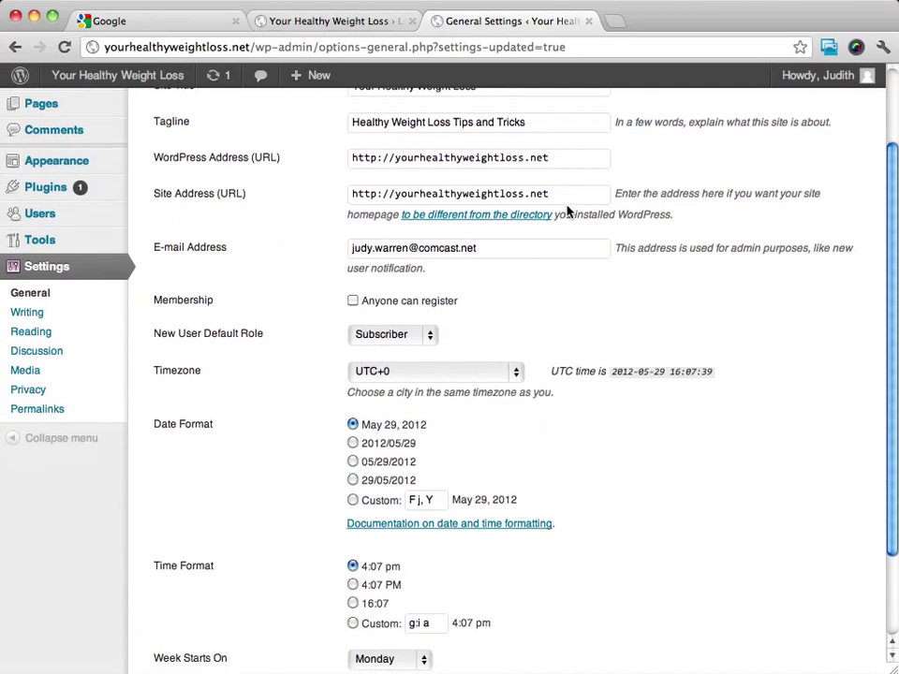
Step: Review Writing Settings: 20-line post box, Uncategorized default category, Standard post format, post-by-email options
{"action": "left_click", "coordinate": [28, 312]}
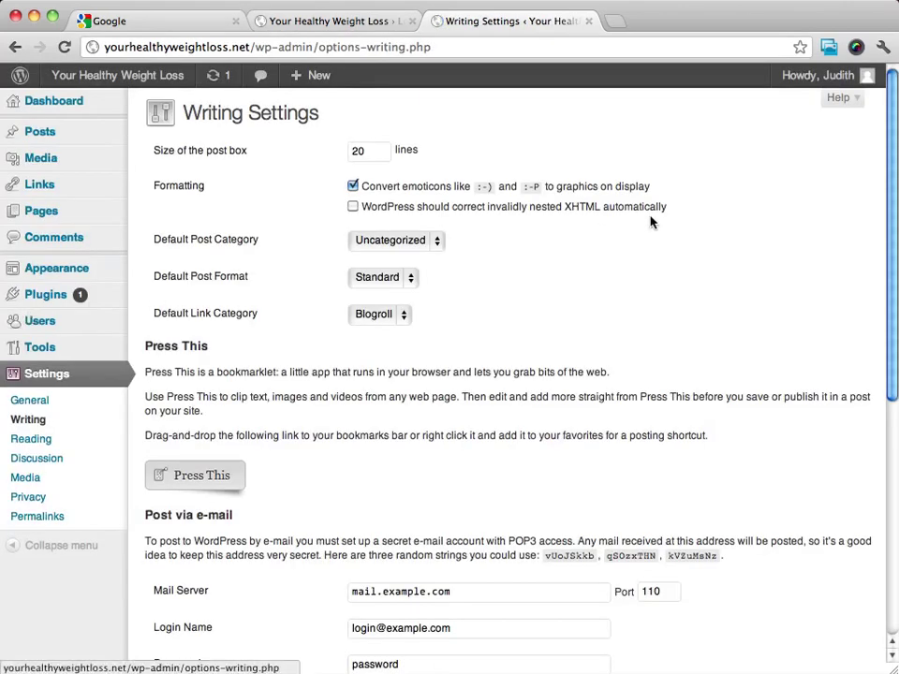
{"action": "scroll", "coordinate": [651, 221], "scroll_direction": "down", "scroll_amount": 3}
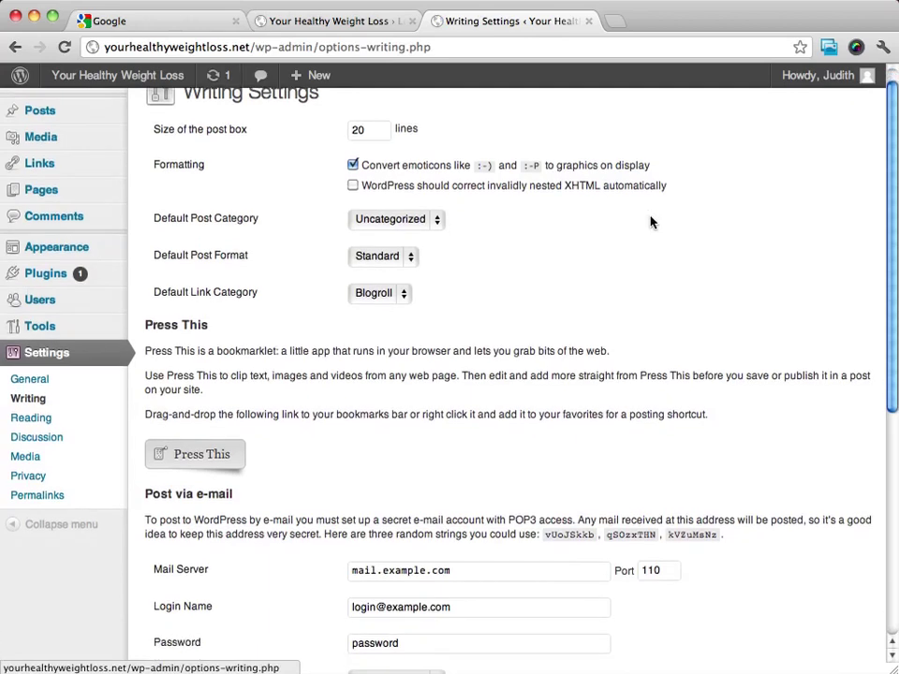
{"action": "scroll", "coordinate": [652, 222], "scroll_direction": "up", "scroll_amount": 3}
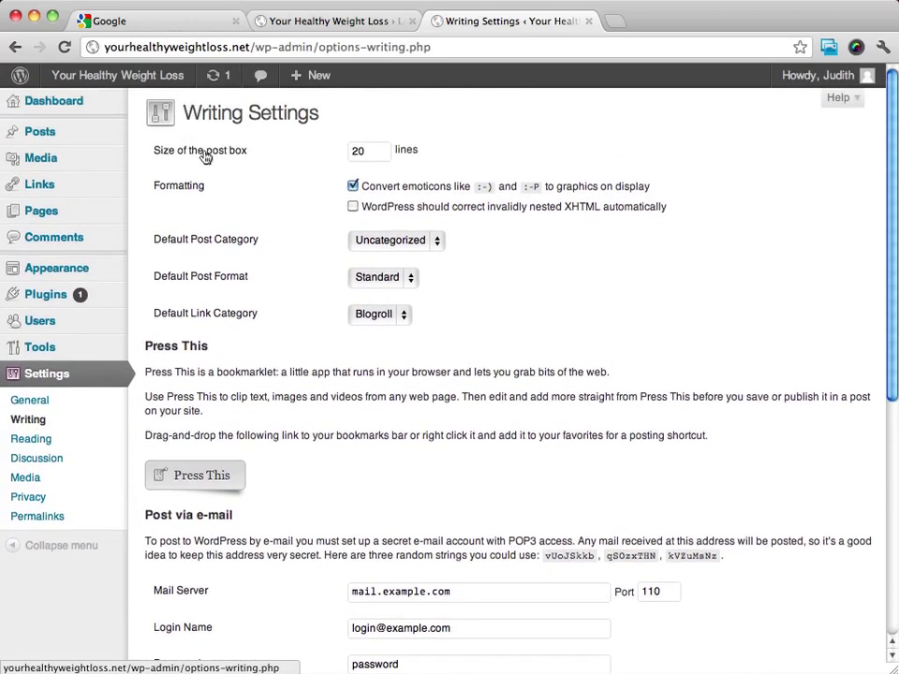
{"action": "scroll", "coordinate": [524, 182], "scroll_direction": "down", "scroll_amount": 2}
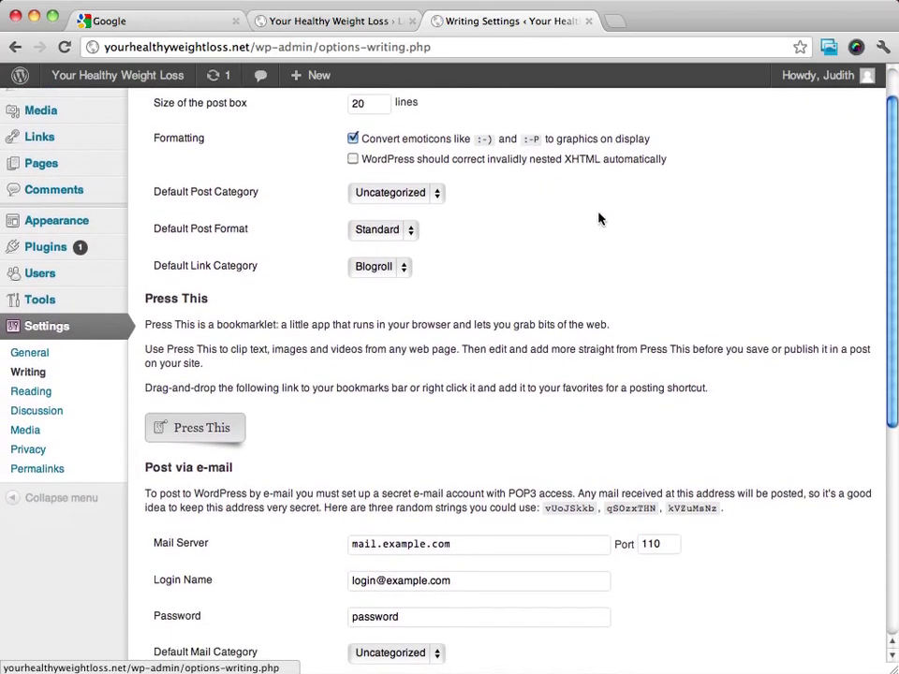
{"action": "scroll", "coordinate": [609, 220], "scroll_direction": "down", "scroll_amount": 1}
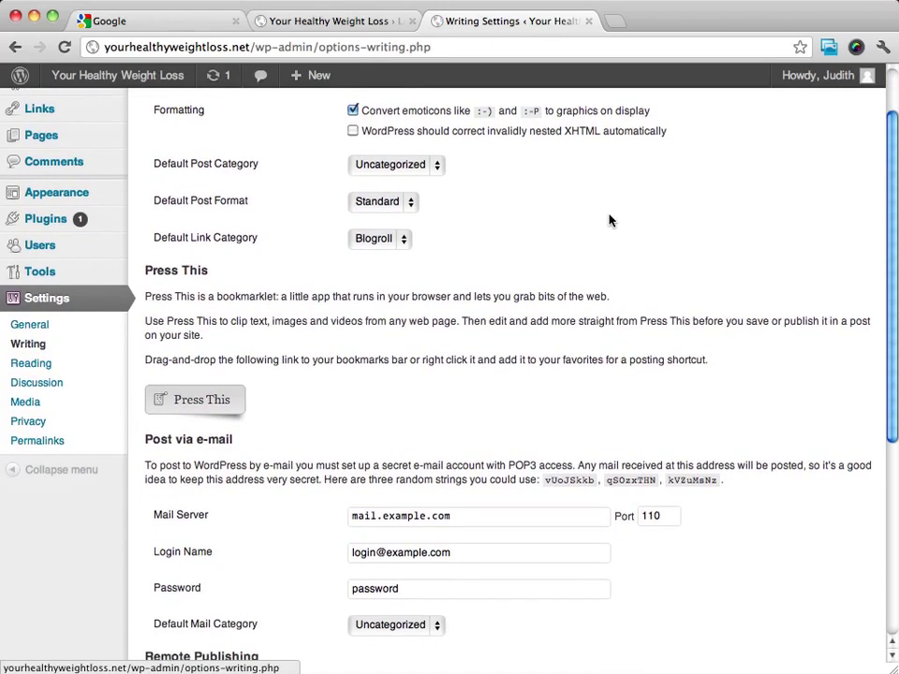
{"action": "scroll", "coordinate": [608, 219], "scroll_direction": "up", "scroll_amount": 2}
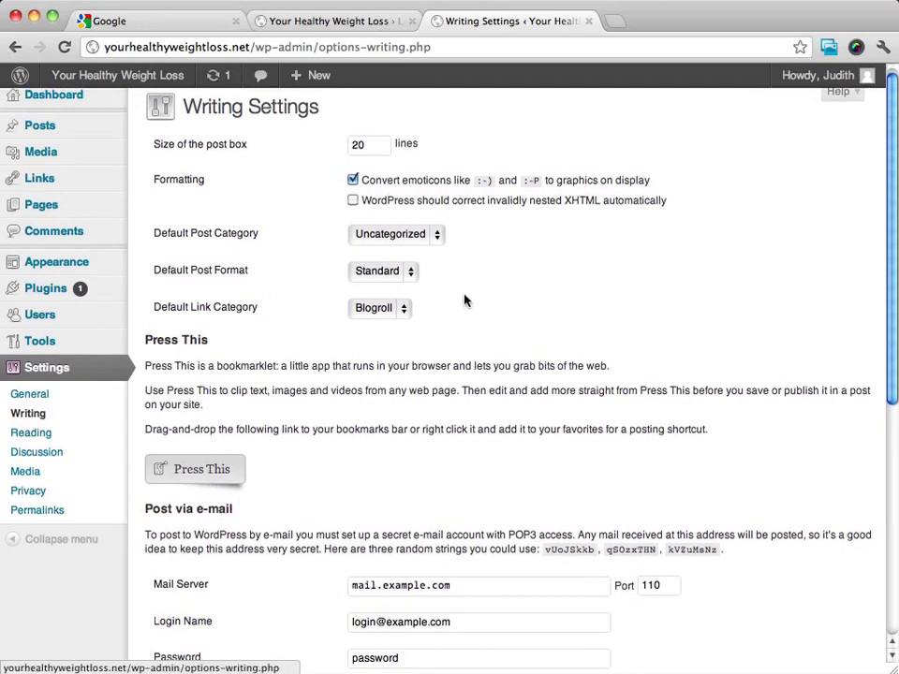
{"action": "scroll", "coordinate": [467, 296], "scroll_direction": "down", "scroll_amount": 3}
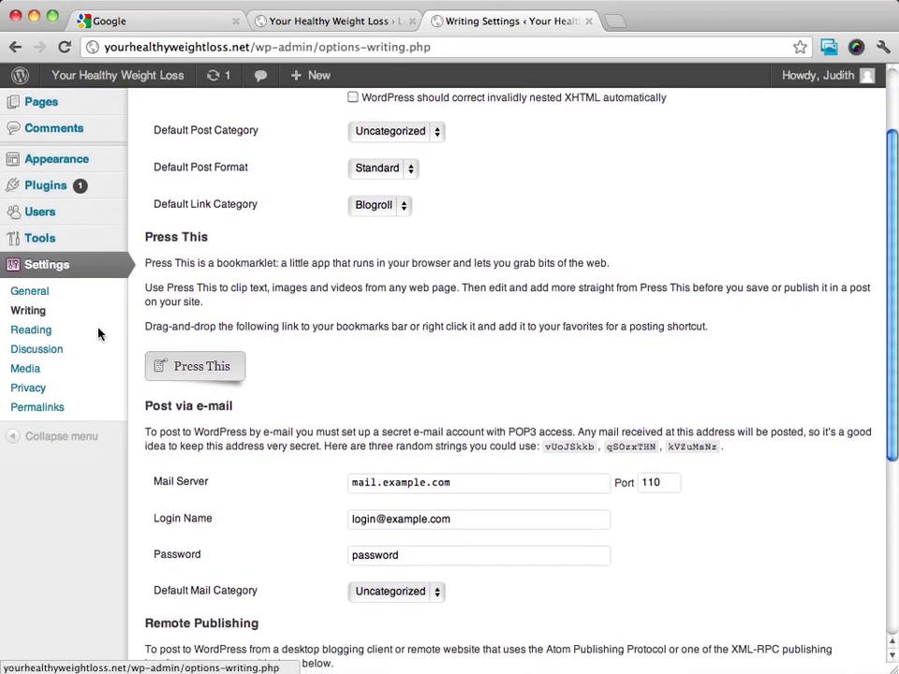
Step: Open Reading Settings and highlight the 'For each article in a feed, show' label
{"action": "left_click", "coordinate": [34, 332]}
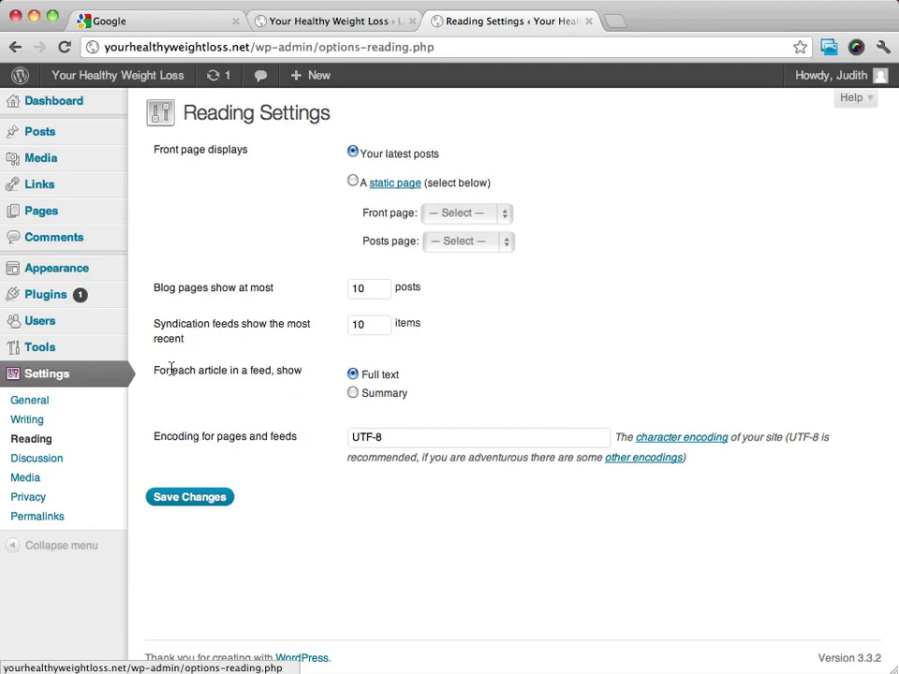
{"action": "left_click_drag", "start_coordinate": [172, 370], "coordinate": [309, 369]}
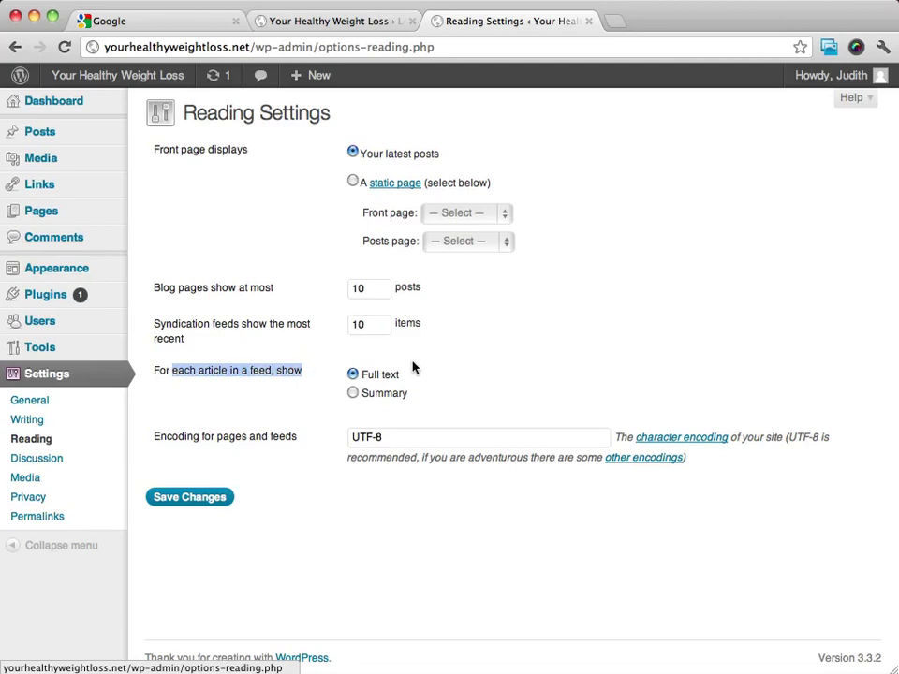